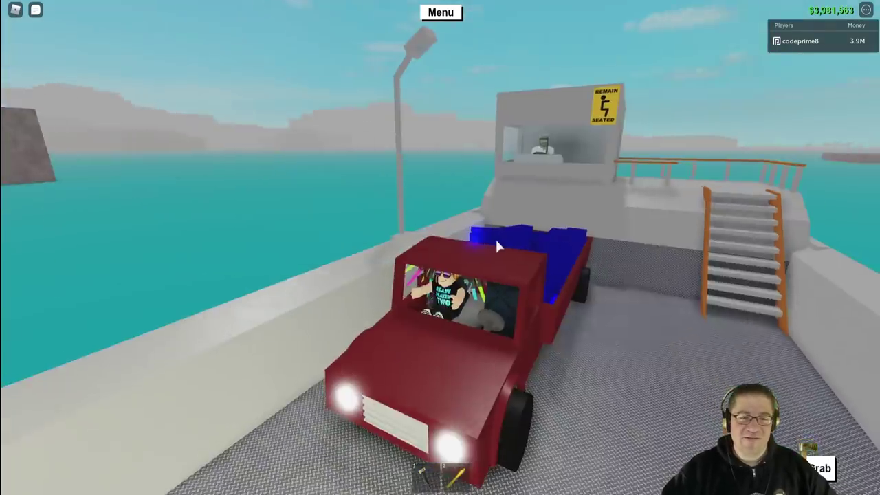
right_click_drag(498, 246, 503, 165)
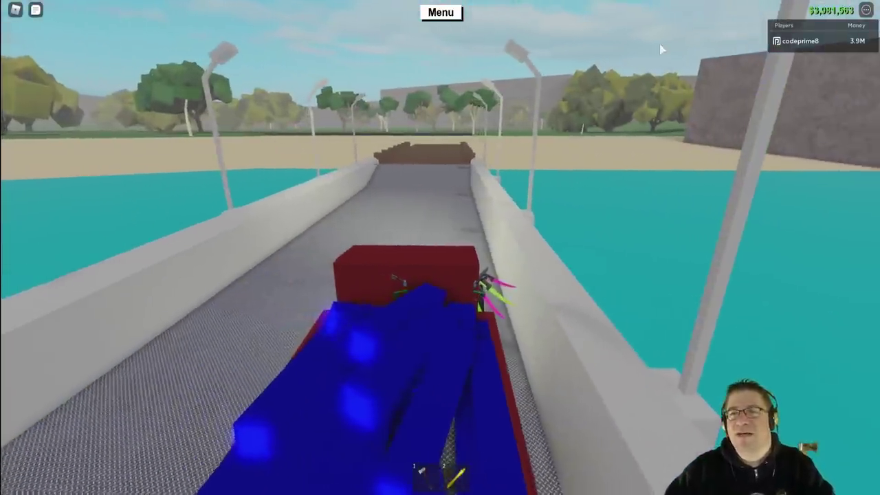
right_click_drag(660, 48, 653, 99)
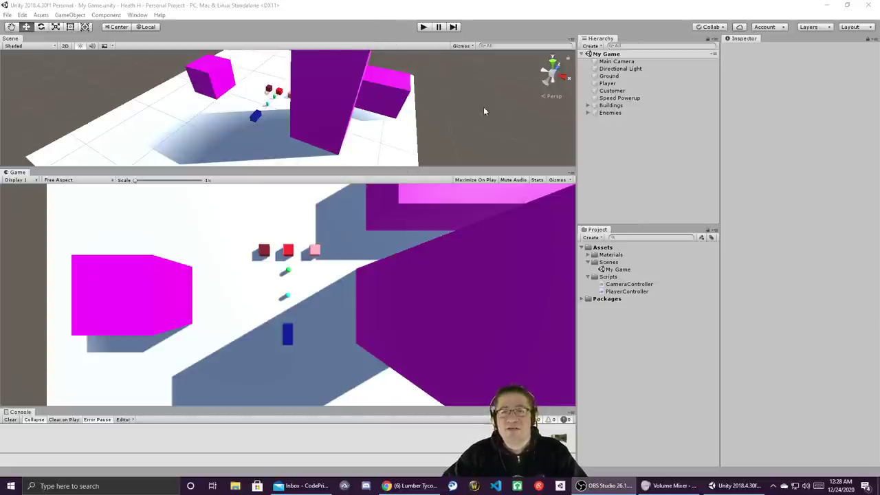
Step: Open the PlayerController script in Visual Studio and review its MovePlayer method and the CameraController script's offset code
left_click(625, 292)
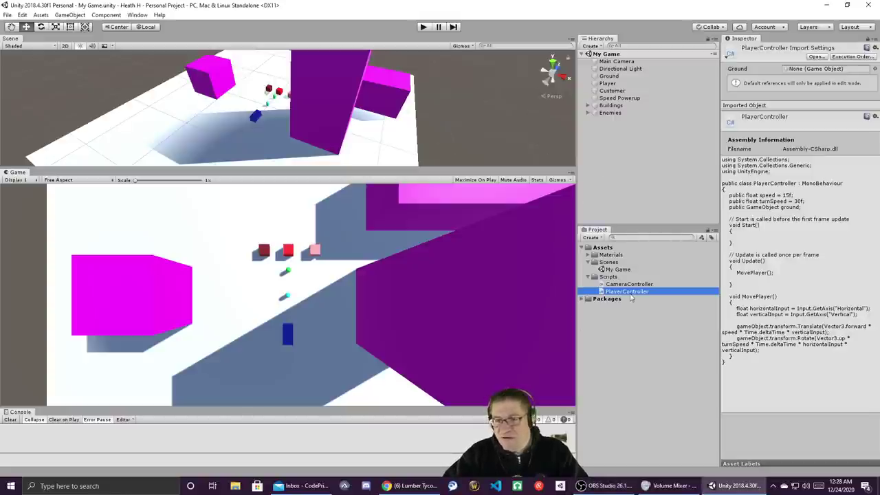
double_click(626, 292)
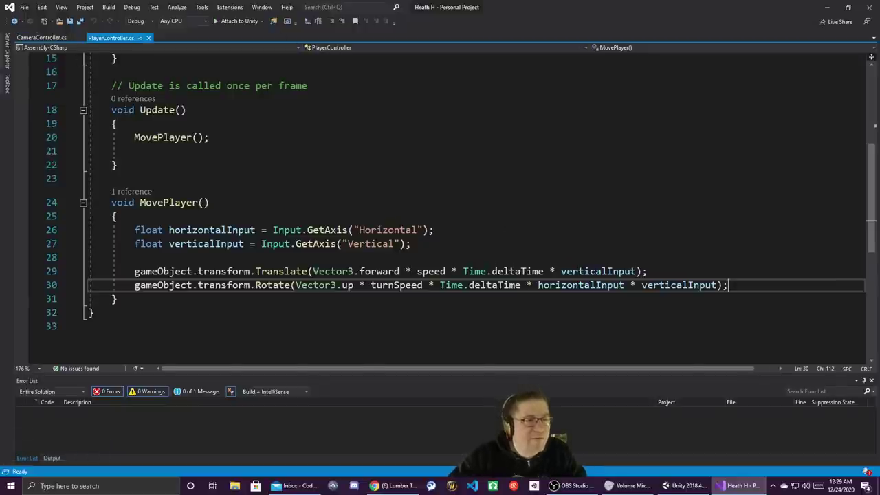
scroll(257, 201, "up", 3)
left_click(41, 38)
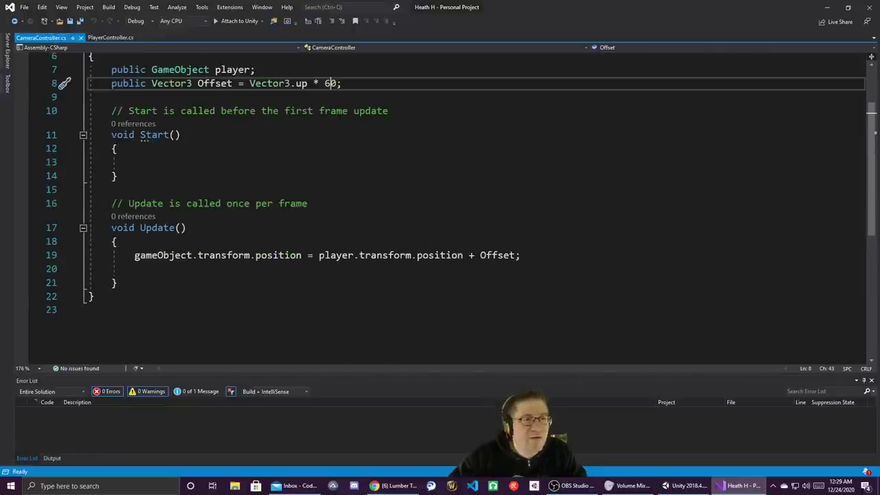
left_click(130, 38)
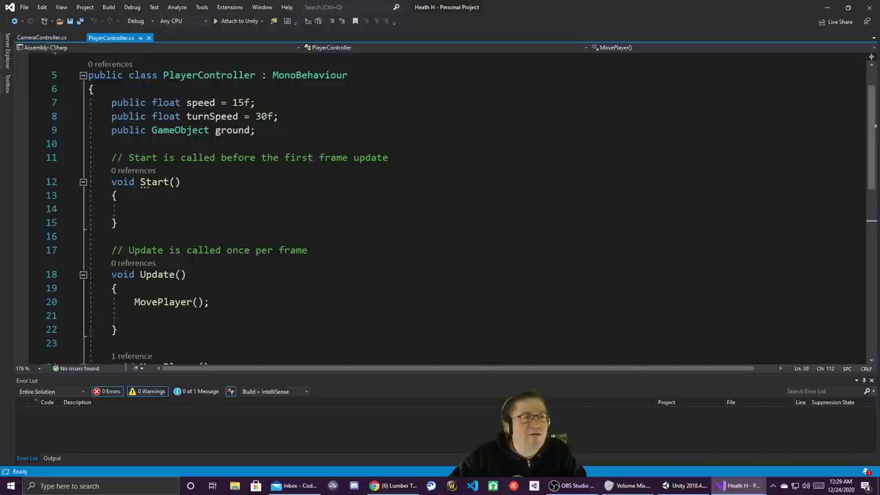
scroll(143, 184, "down", 4)
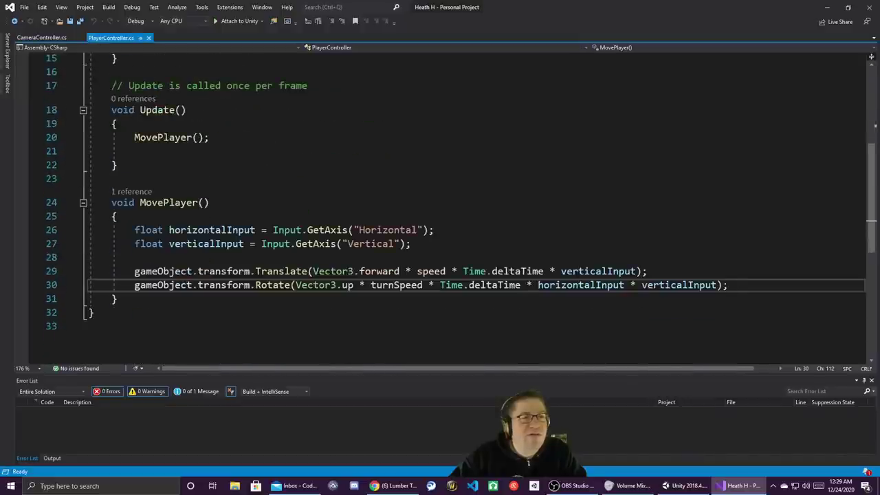
left_click(163, 137)
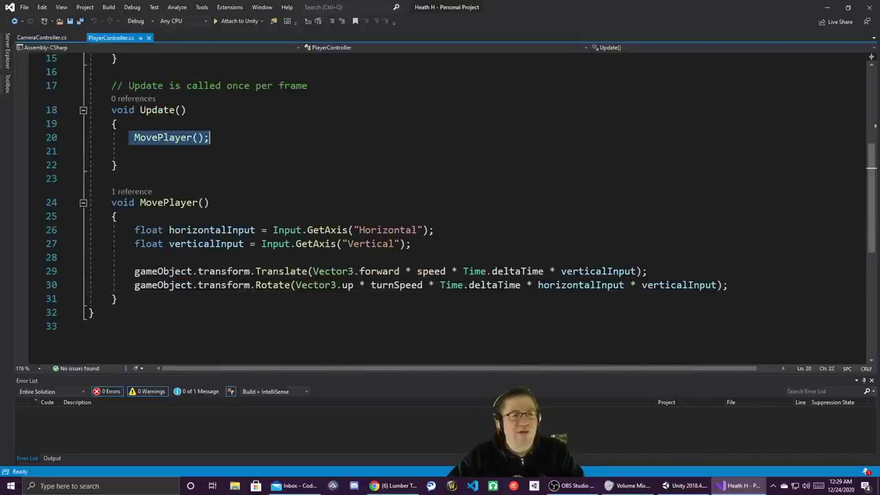
key("F12")
left_click(134, 257)
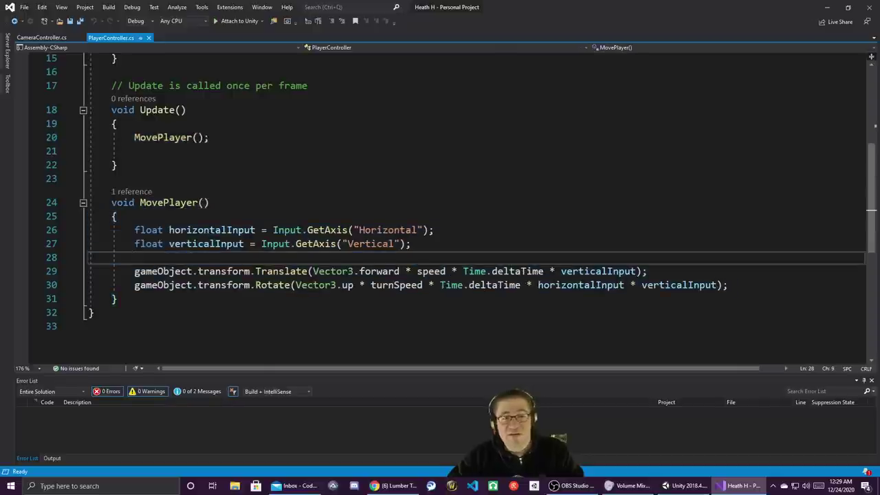
Step: Switch to Unity and briefly run the My Game scene in play mode
key("alt+Tab")
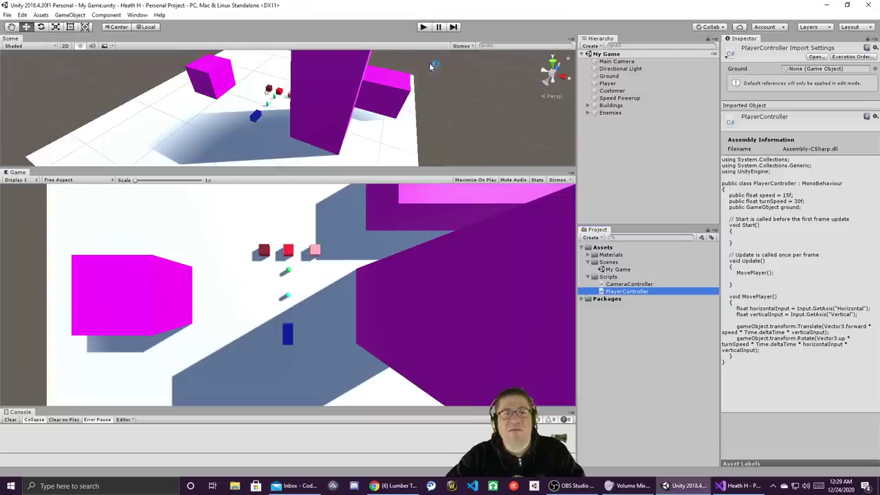
left_click(428, 28)
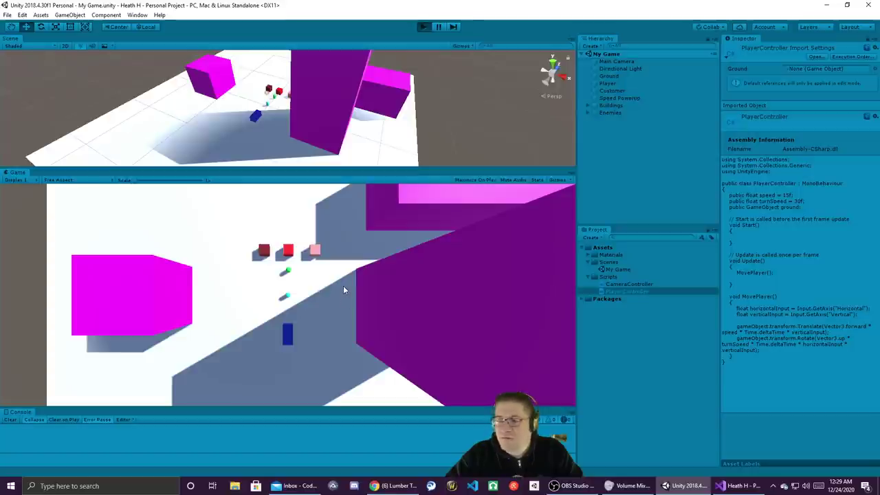
key("ctrl+p")
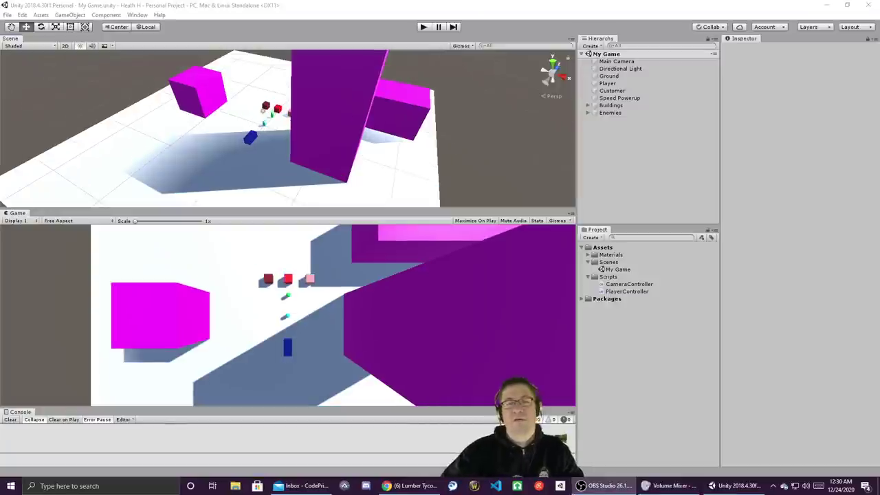
Step: Play the scene and drive the blue player box around the buildings and enemies to test its movement
left_click(423, 27)
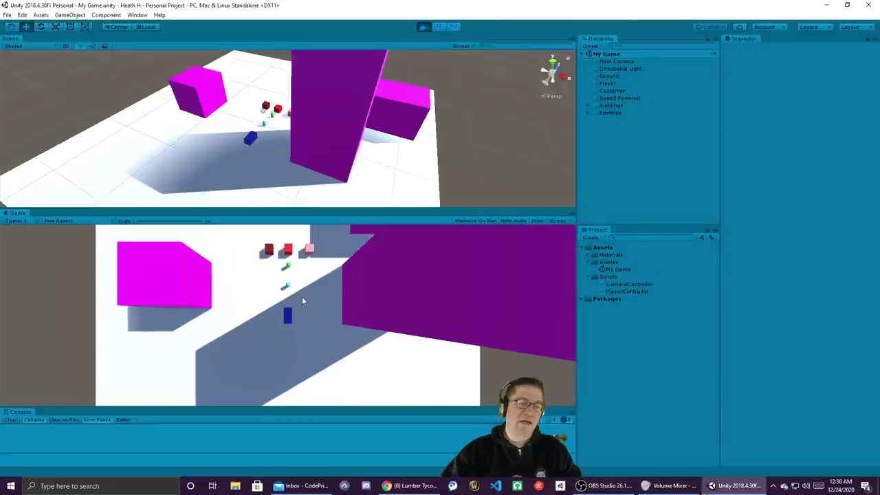
key("w")
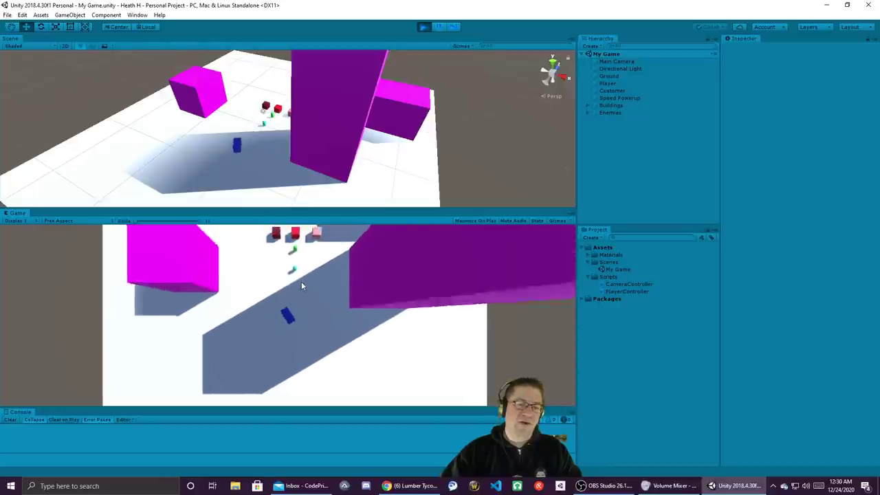
key("w")
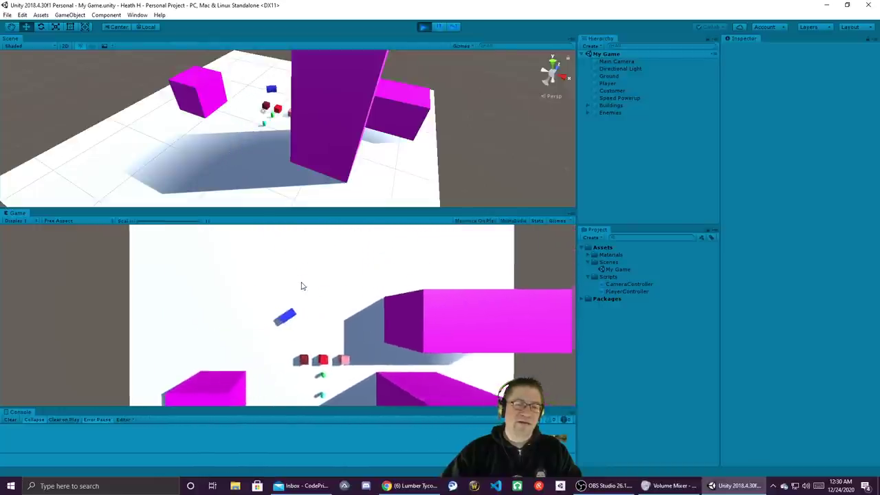
key("w")
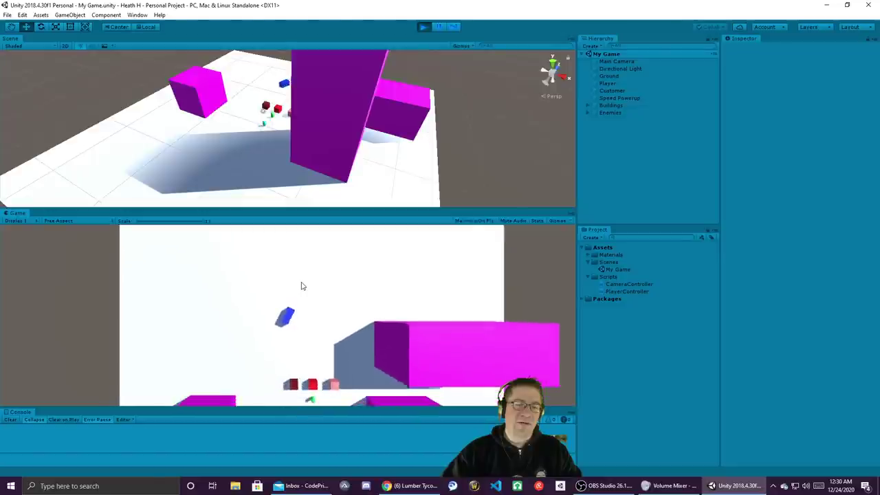
key("w")
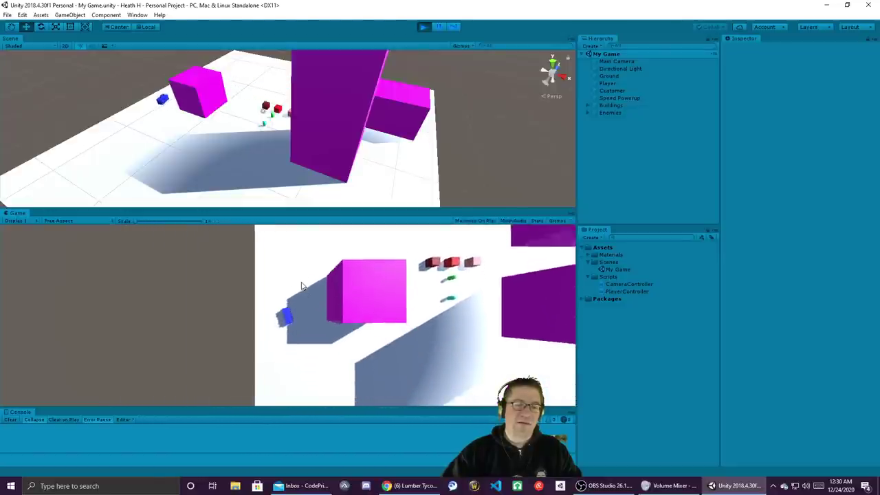
key("w")
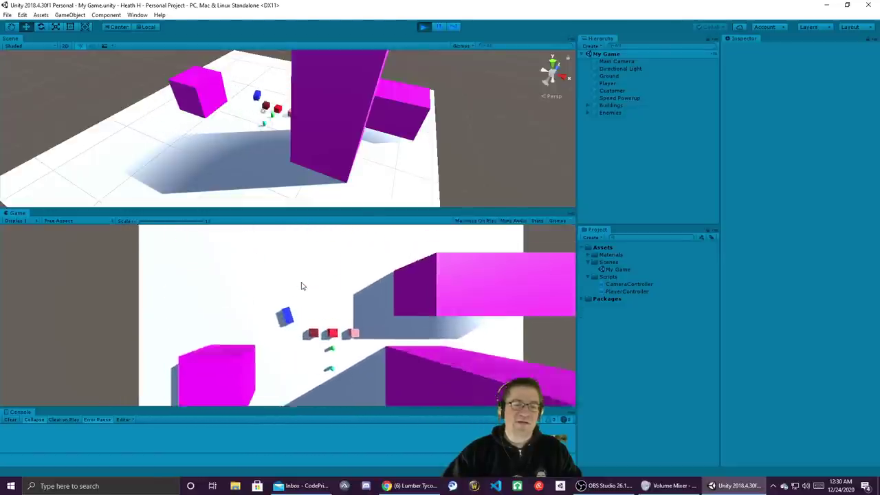
key("w")
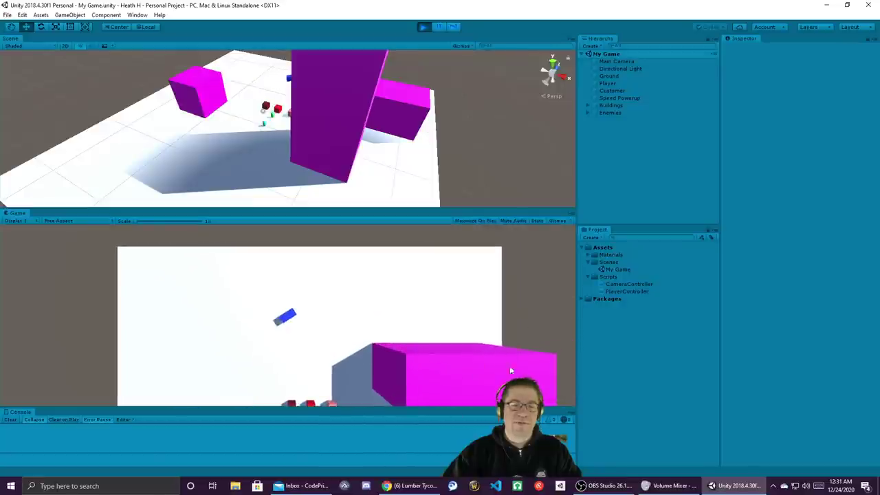
key("w")
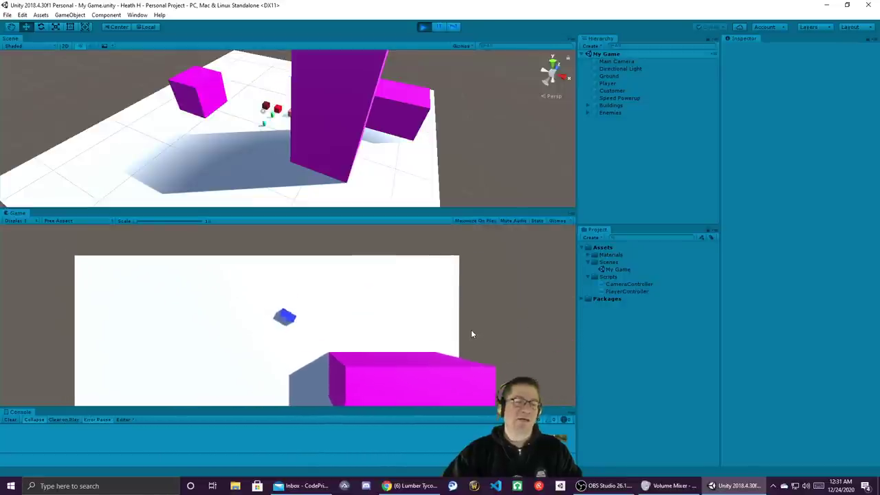
key("w")
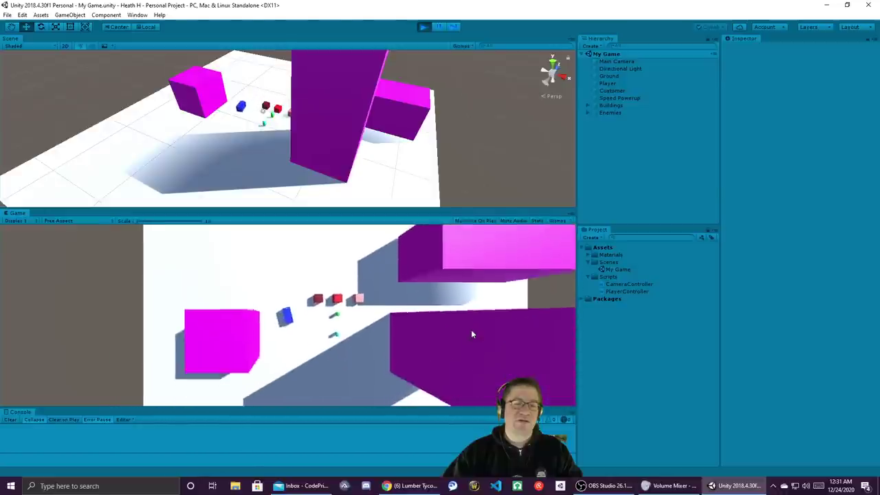
key("w")
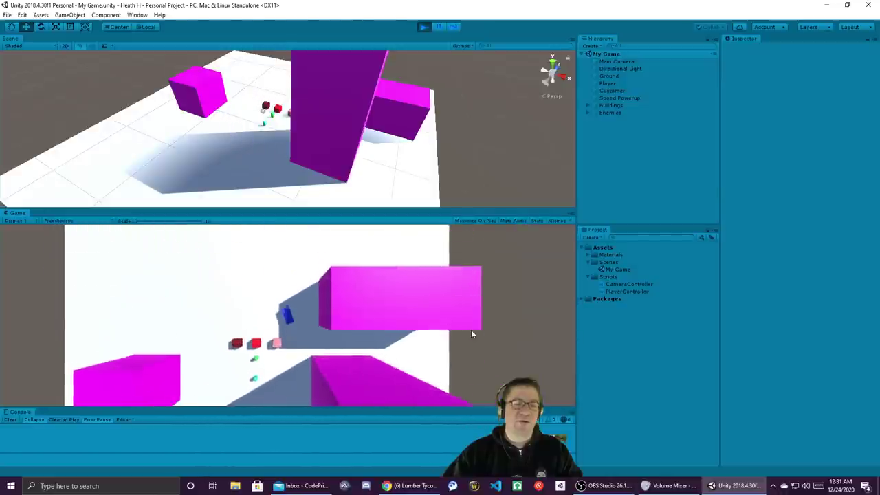
key("w")
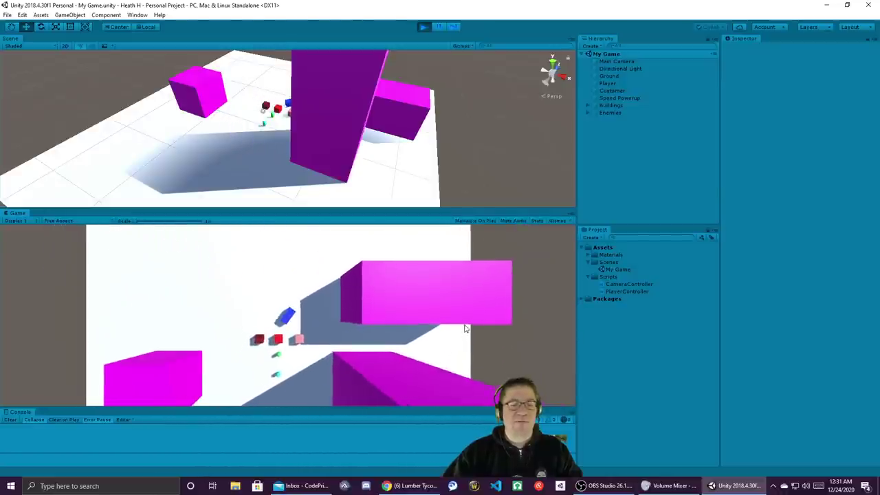
key("w")
key("Up")
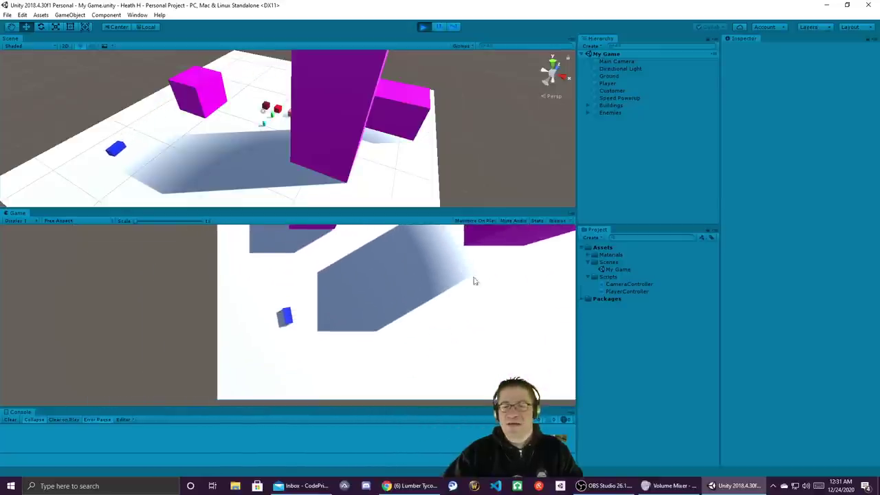
Step: Undock the Game view into a floating window, maximize it and restore its size
left_click_drag(22, 214, 212, 277)
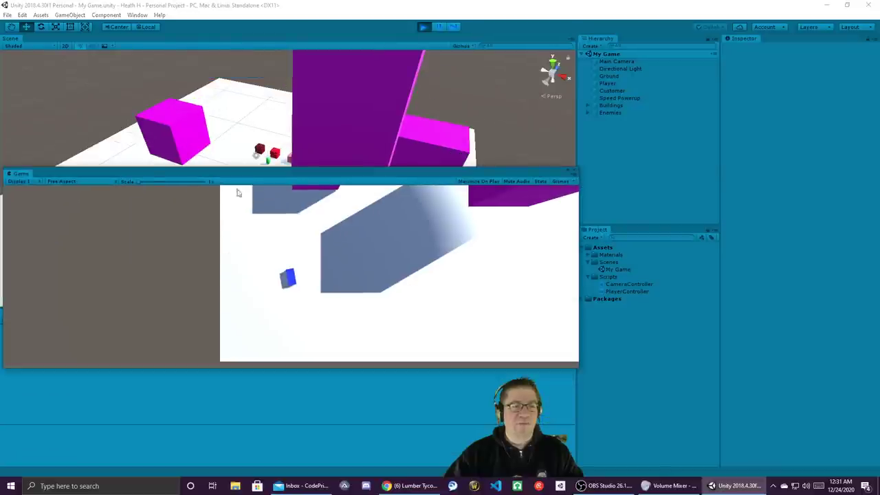
double_click(568, 171)
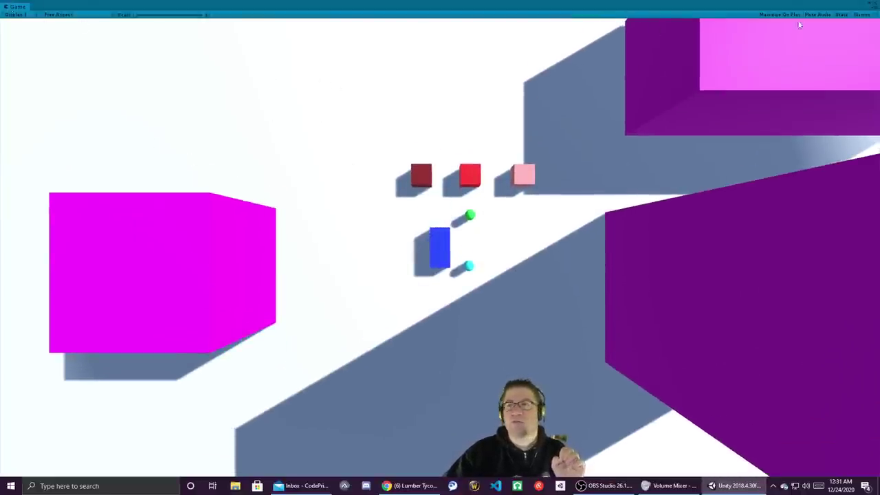
double_click(125, 8)
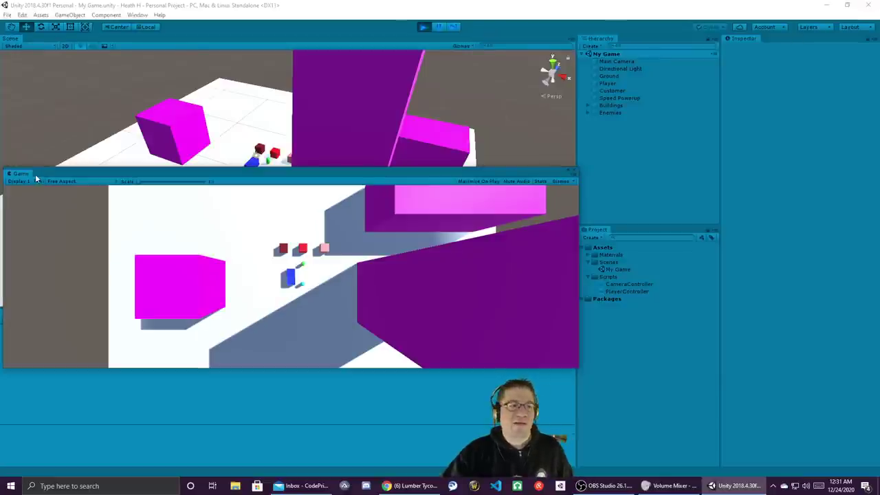
Step: Dock the Game view back between the Scene view and the shortened Console, and stop play mode
left_click_drag(20, 173, 407, 144)
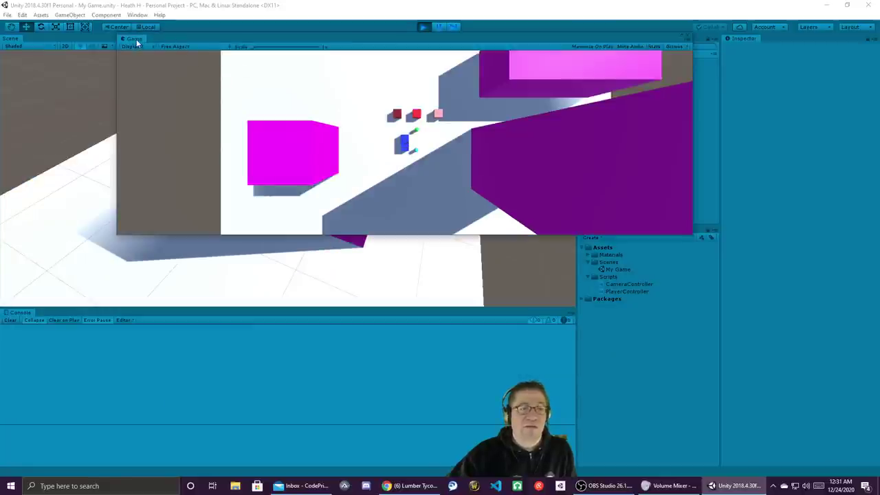
left_click_drag(137, 39, 213, 225)
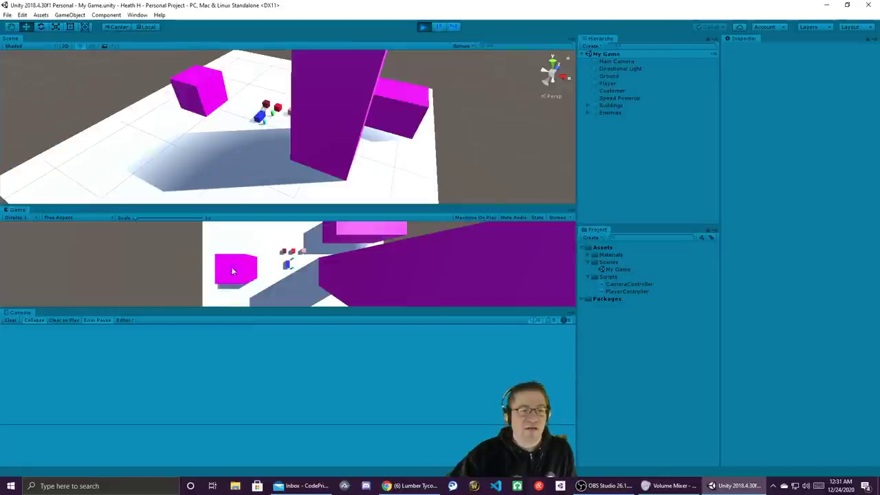
left_click_drag(39, 313, 39, 406)
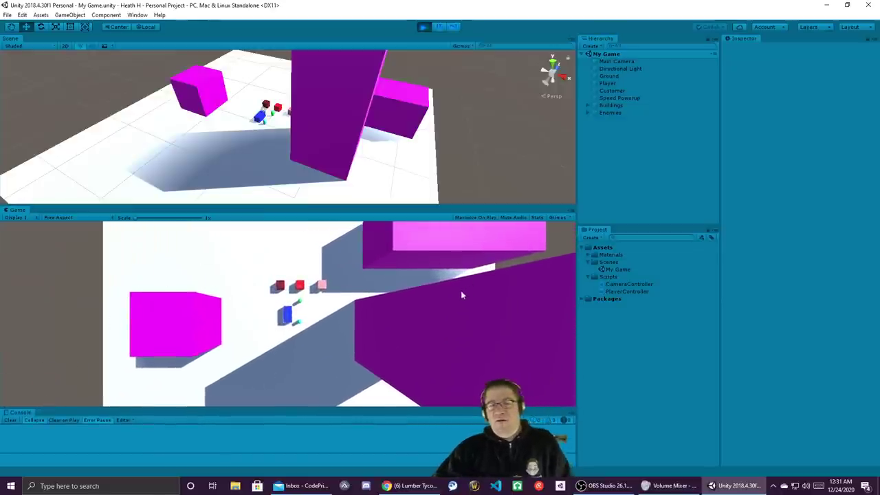
key("ctrl+p")
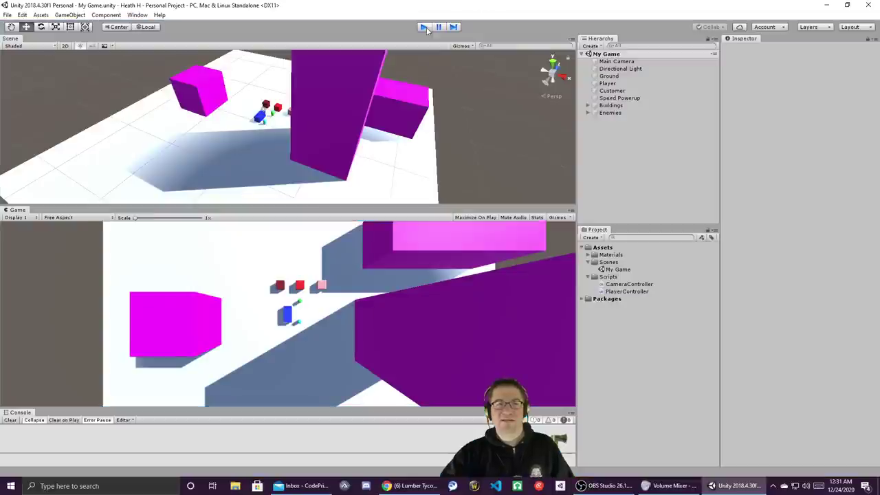
Step: Examine the enemies, the green Customer capsule and the teal Speed Powerup capsule up close in the Scene view
left_click_drag(368, 132, 528, 87, "alt")
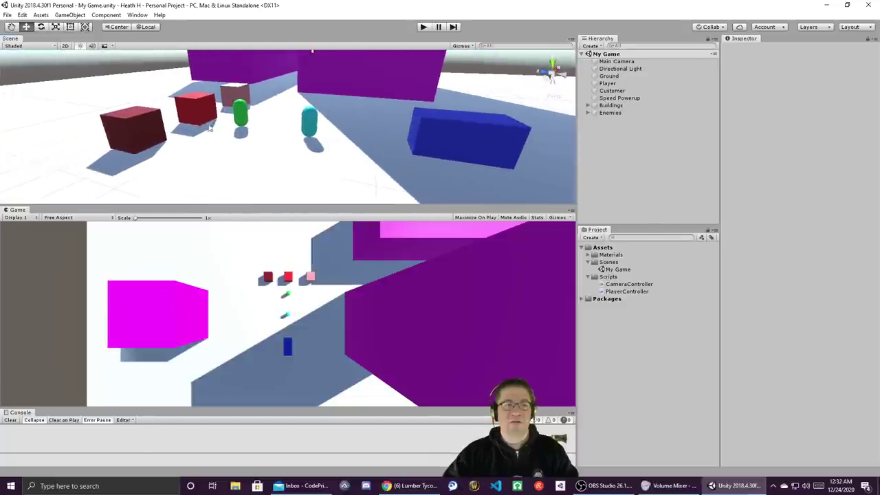
left_click_drag(140, 121, 273, 111, "alt")
scroll(76, 143, "down", 3)
left_click(272, 112)
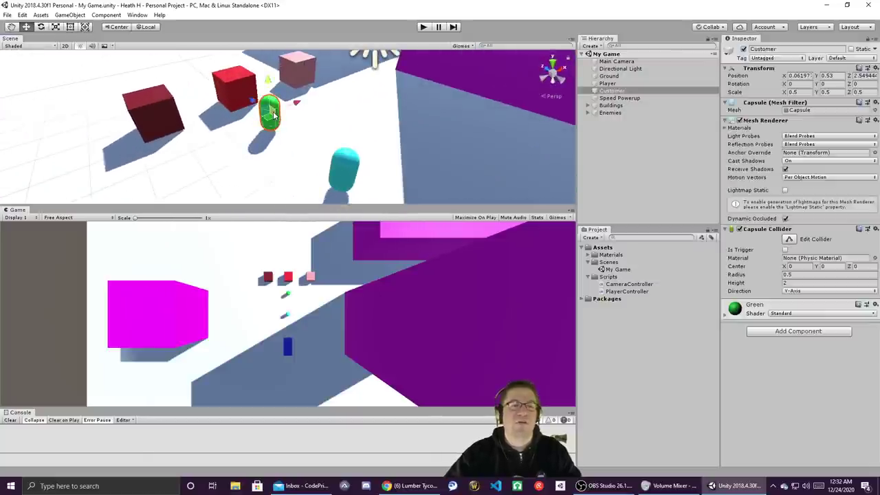
left_click_drag(286, 142, 353, 164, "alt")
left_click(310, 143)
right_click_drag(353, 164, 384, 174, "alt")
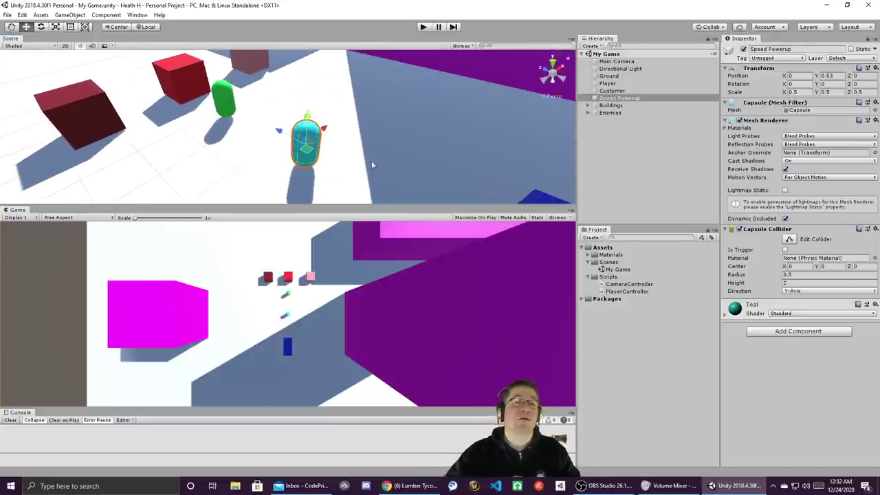
left_click_drag(360, 90, 241, 73, "alt")
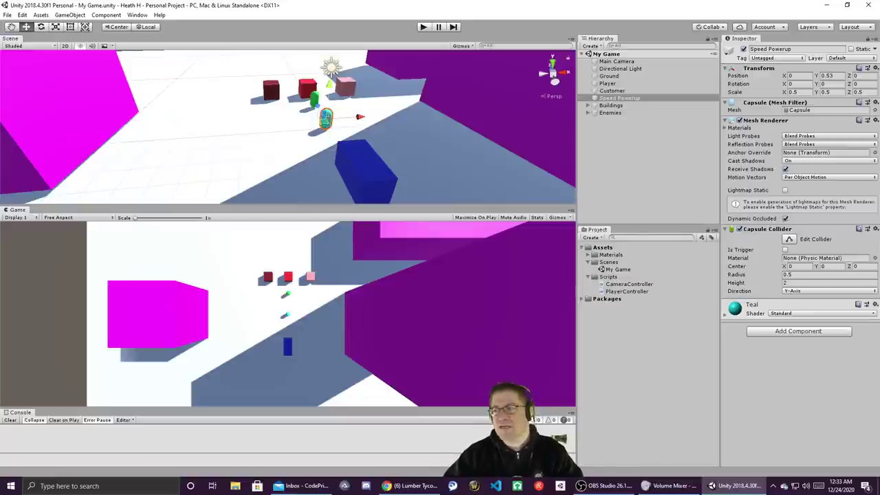
key("alt+Tab")
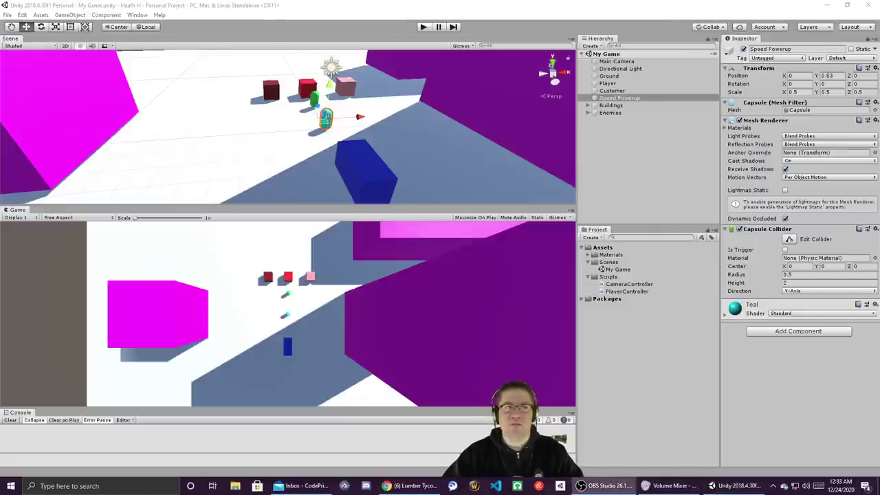